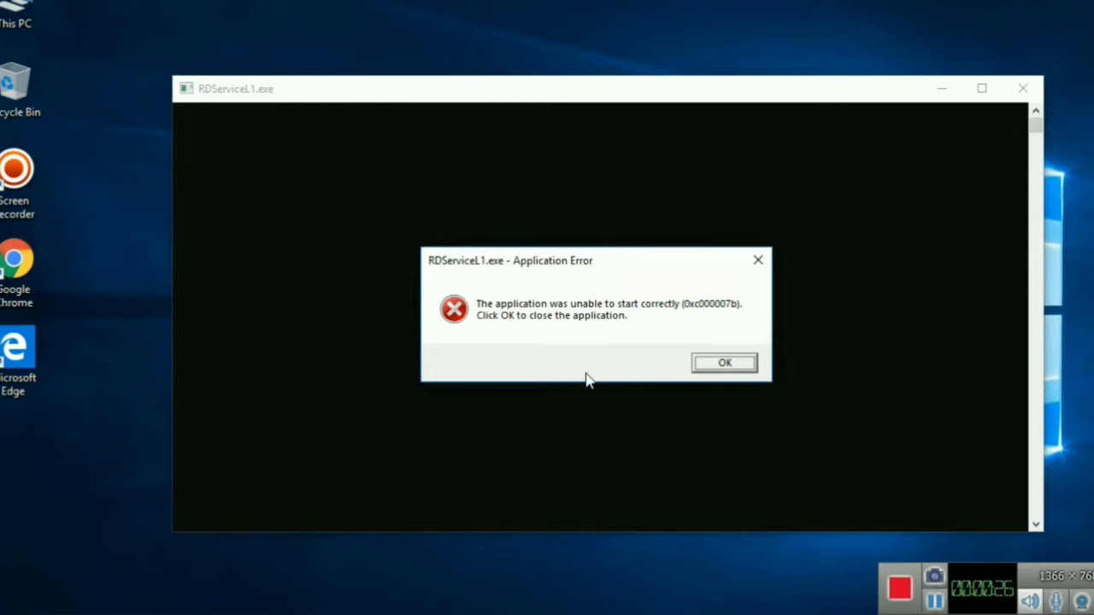
# Step: Dismiss the RDServiceL1.exe application error and open the Services desktop app
pyautogui.click(724, 363)
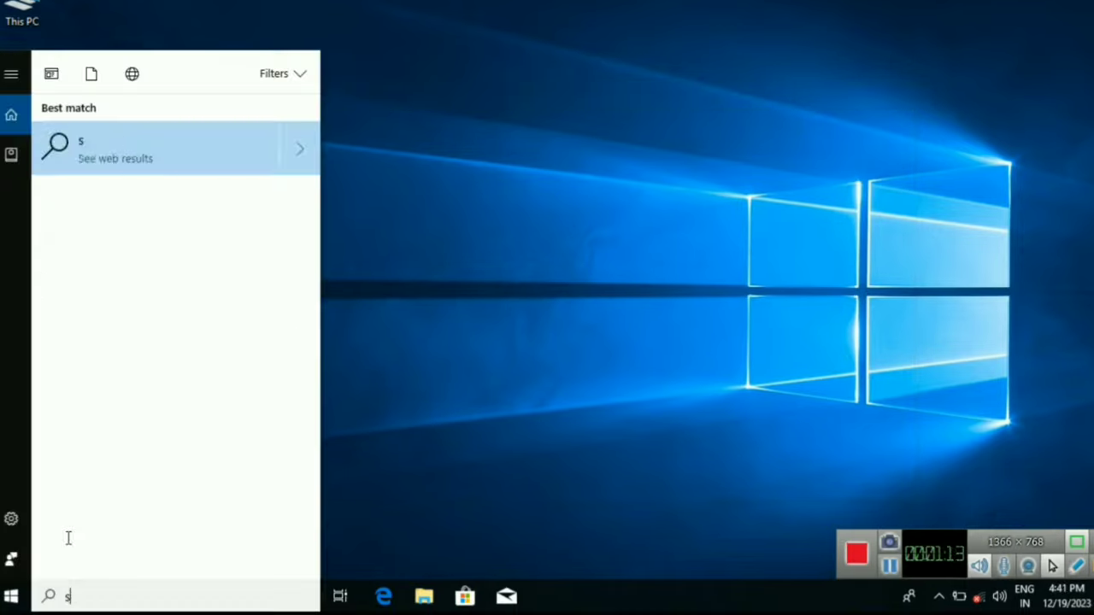
pyautogui.write('e')
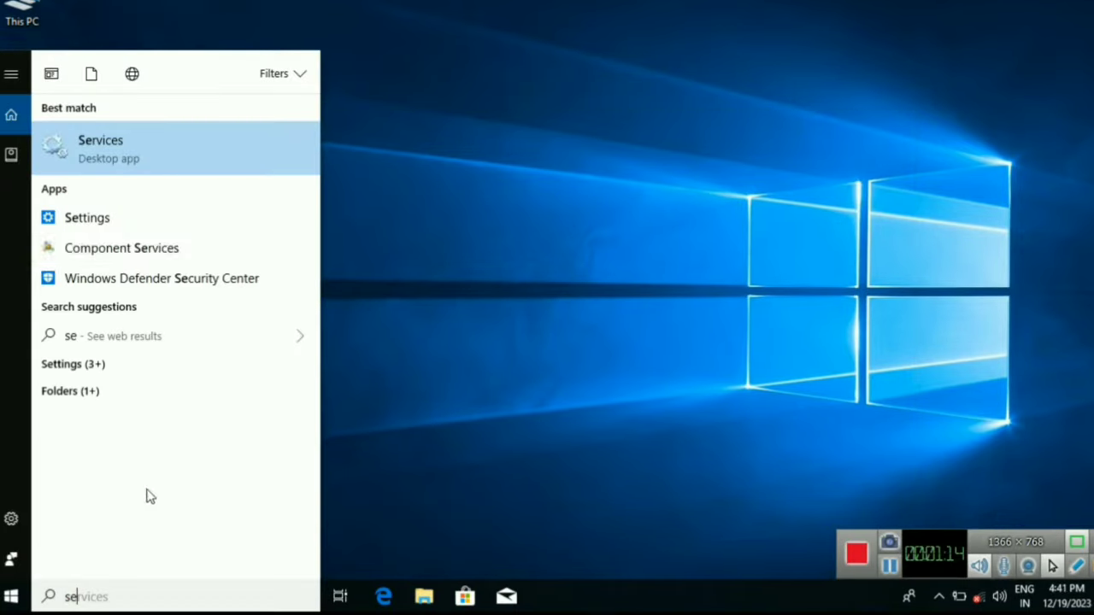
pyautogui.click(121, 159)
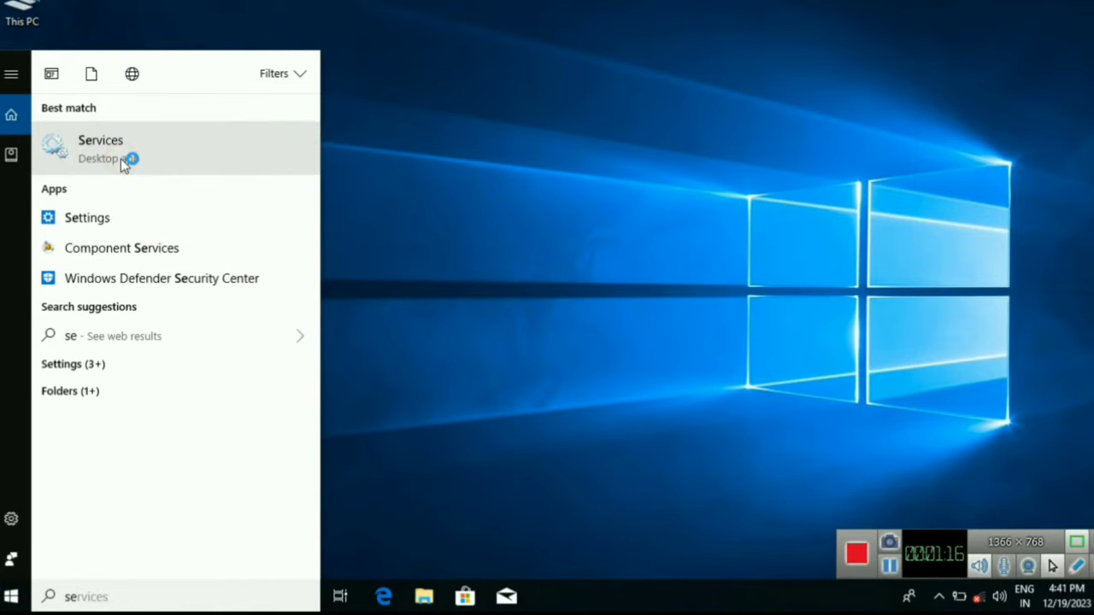
# Step: Try to restart the Idemia L1 RD Service and dismiss the resulting message
pyautogui.click(387, 160)
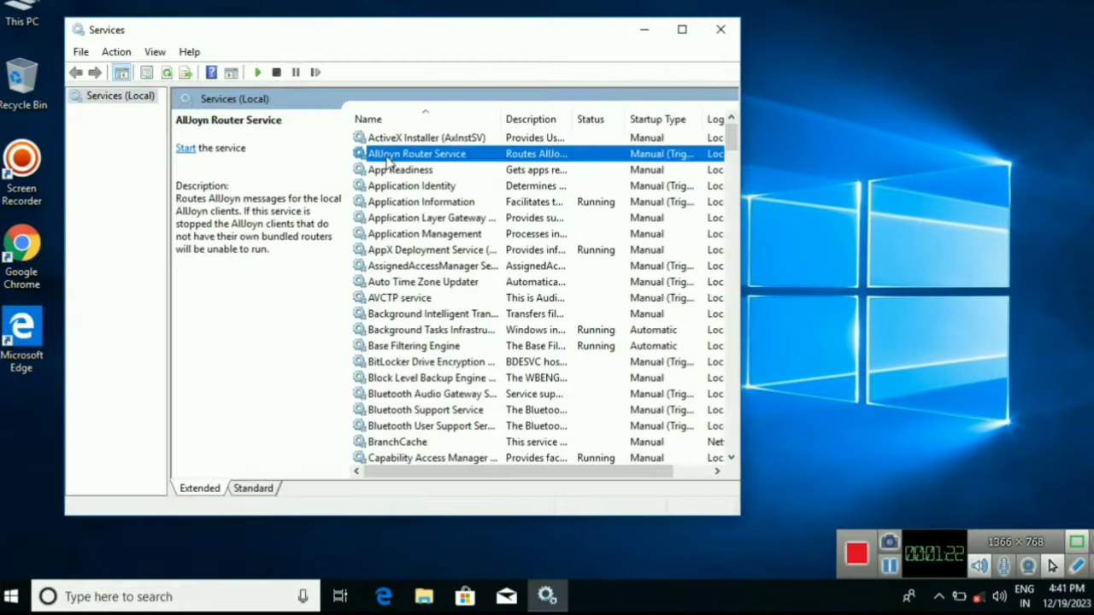
pyautogui.press('i')
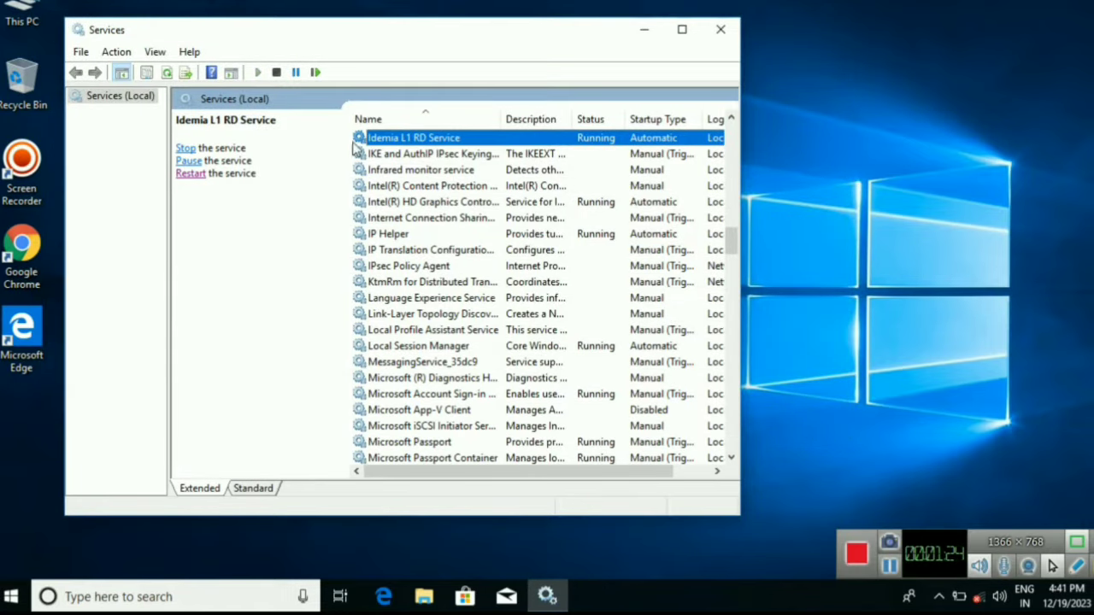
pyautogui.click(190, 174)
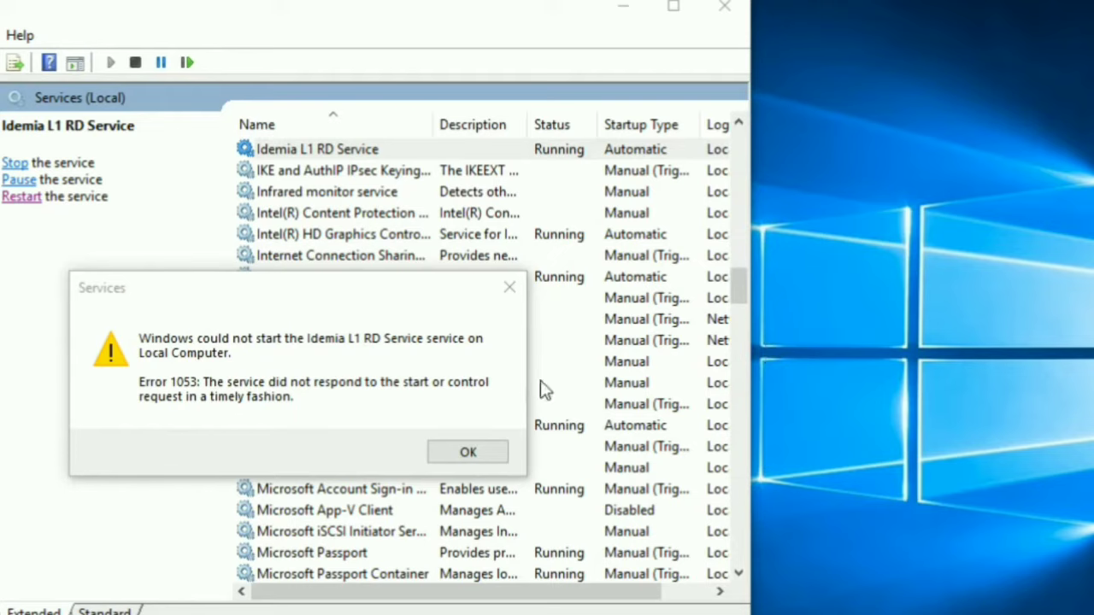
pyautogui.click(464, 453)
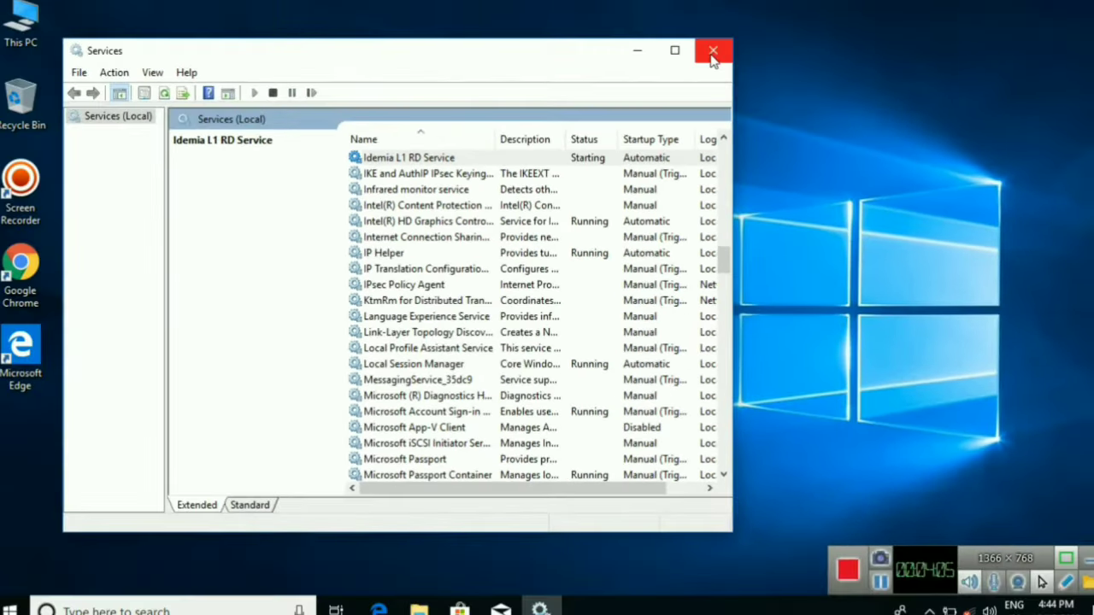
# Step: Close the Services window and refresh the desktop
pyautogui.click(712, 53)
pyautogui.rightClick(517, 142)
pyautogui.click(568, 188)
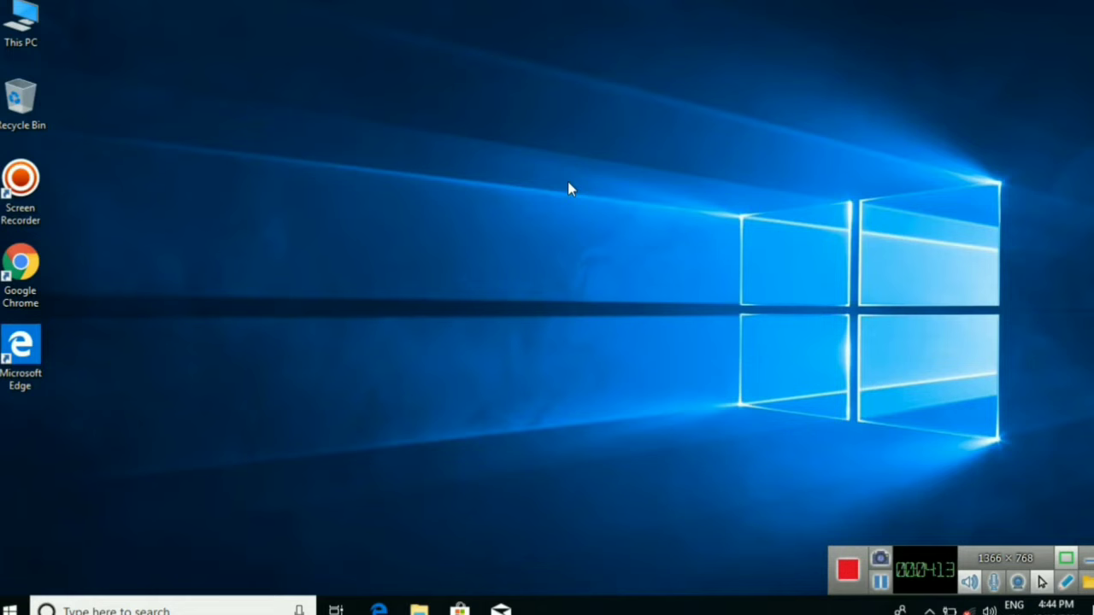
# Step: Open the Downloads folder in a maximized File Explorer window and enlarge the file icons
pyautogui.doubleClick(27, 26)
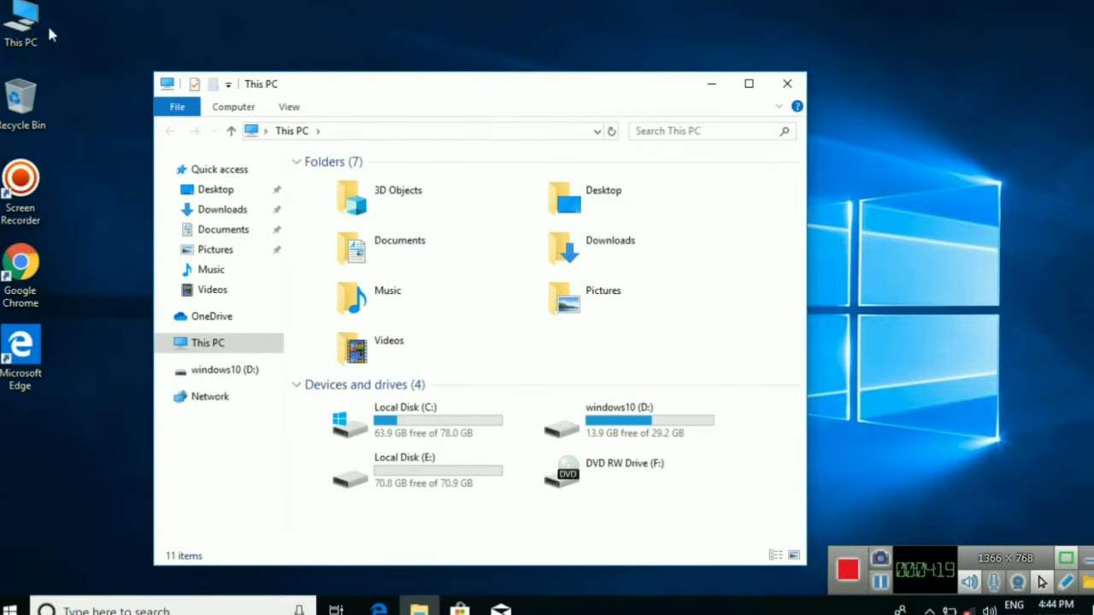
pyautogui.click(749, 84)
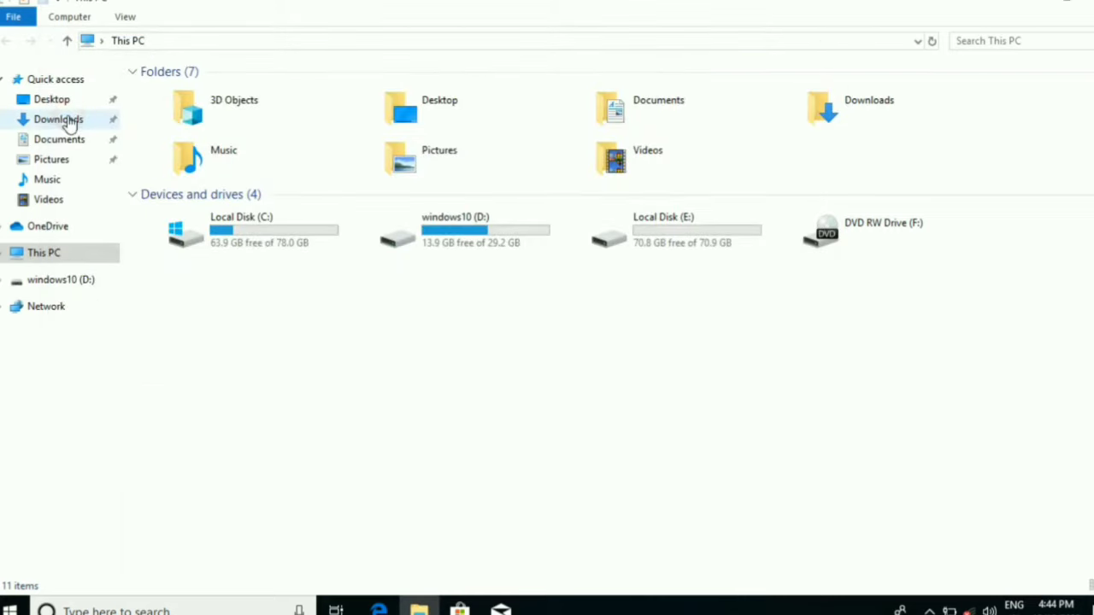
pyautogui.click(53, 124)
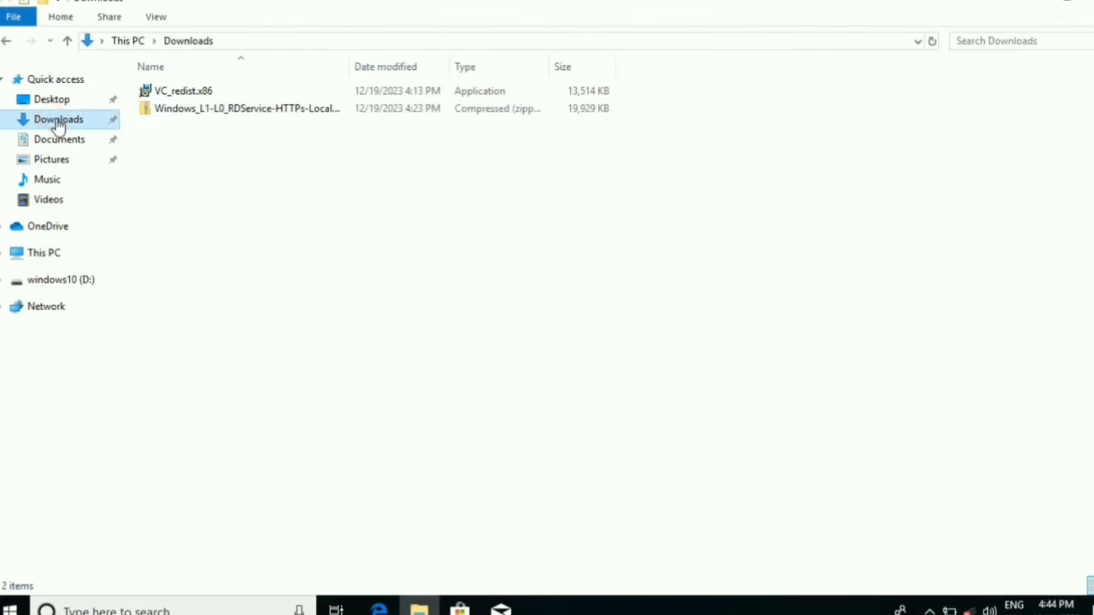
pyautogui.click(229, 91)
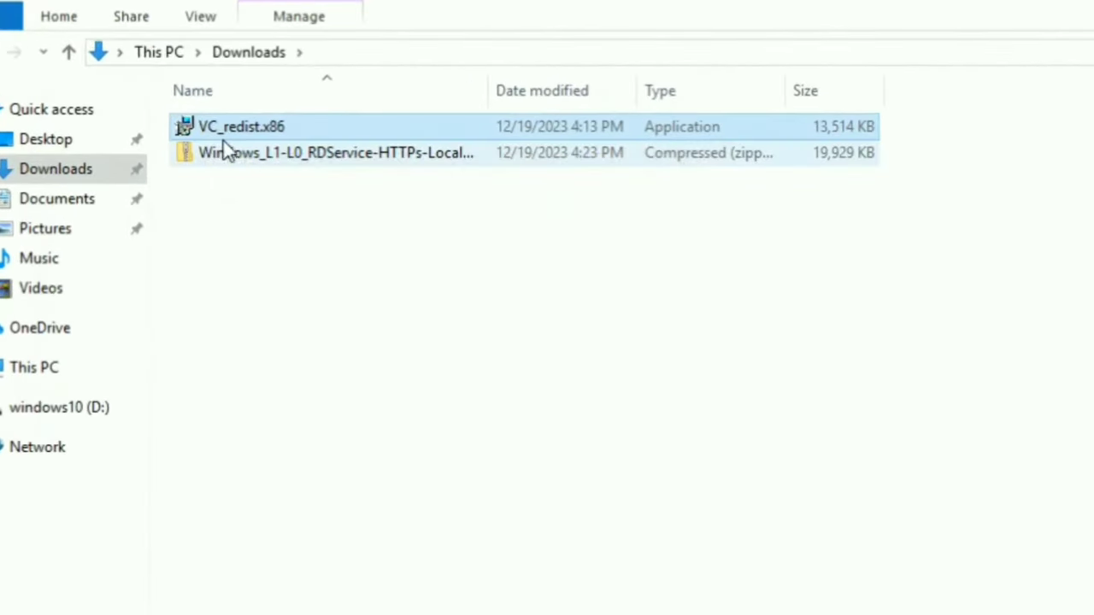
pyautogui.keyDown('ctrl'); pyautogui.scroll(3, 250, 161); pyautogui.keyUp('ctrl')
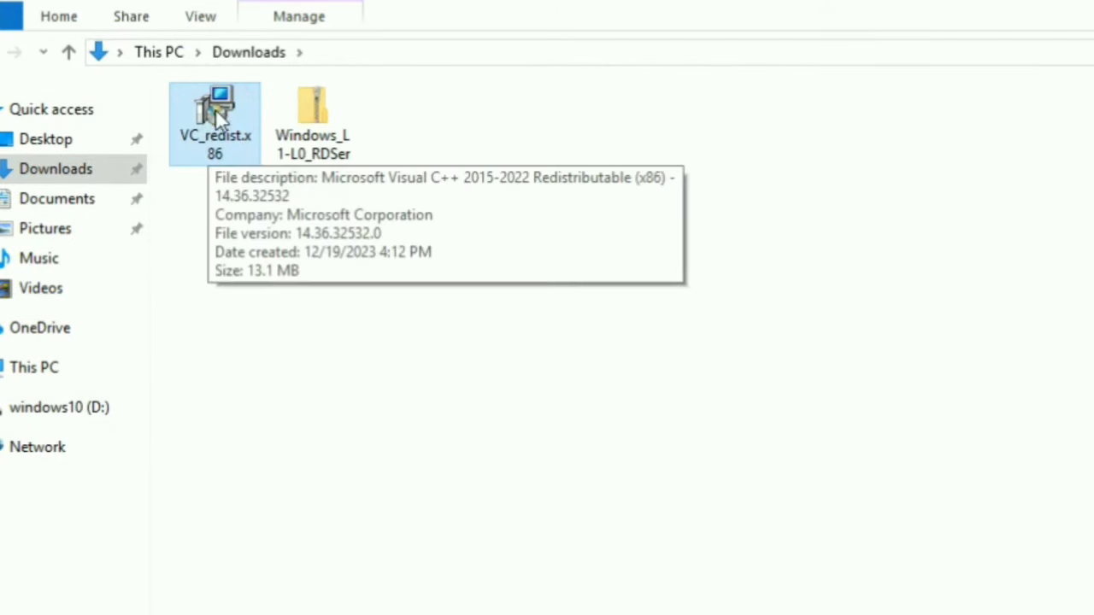
# Step: Run the VC_redist.x86 installer from the Downloads folder as administrator
pyautogui.click(344, 131)
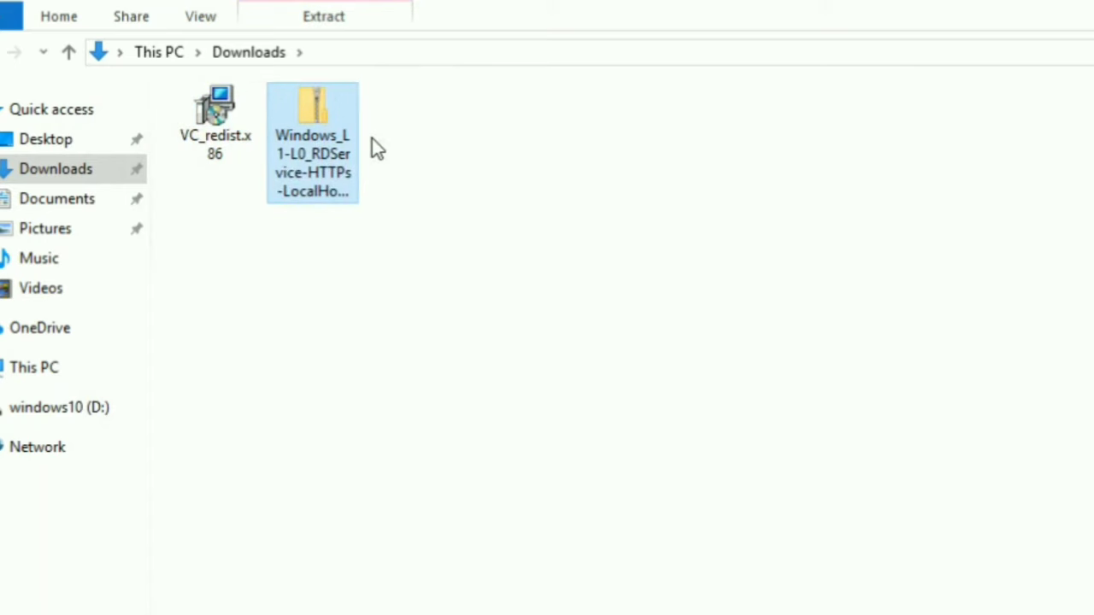
pyautogui.click(213, 122)
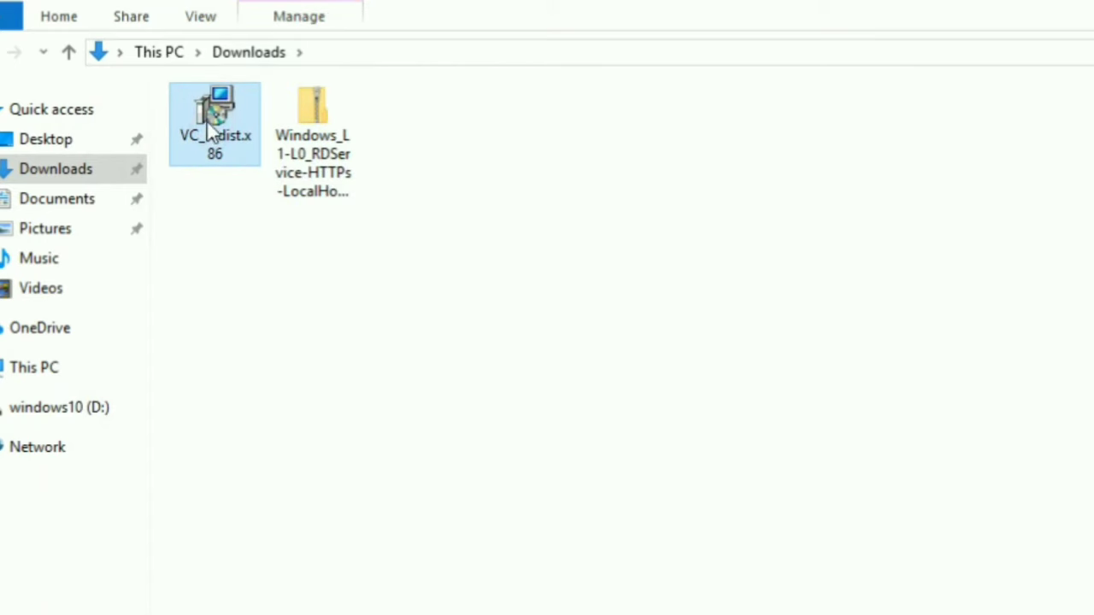
pyautogui.rightClick(211, 127)
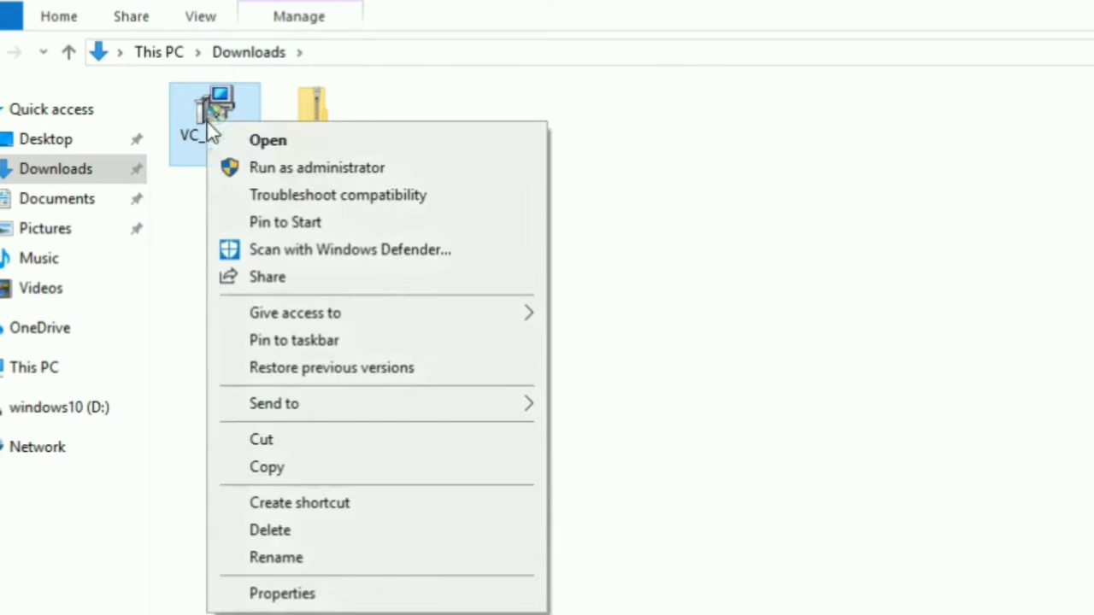
pyautogui.click(315, 167)
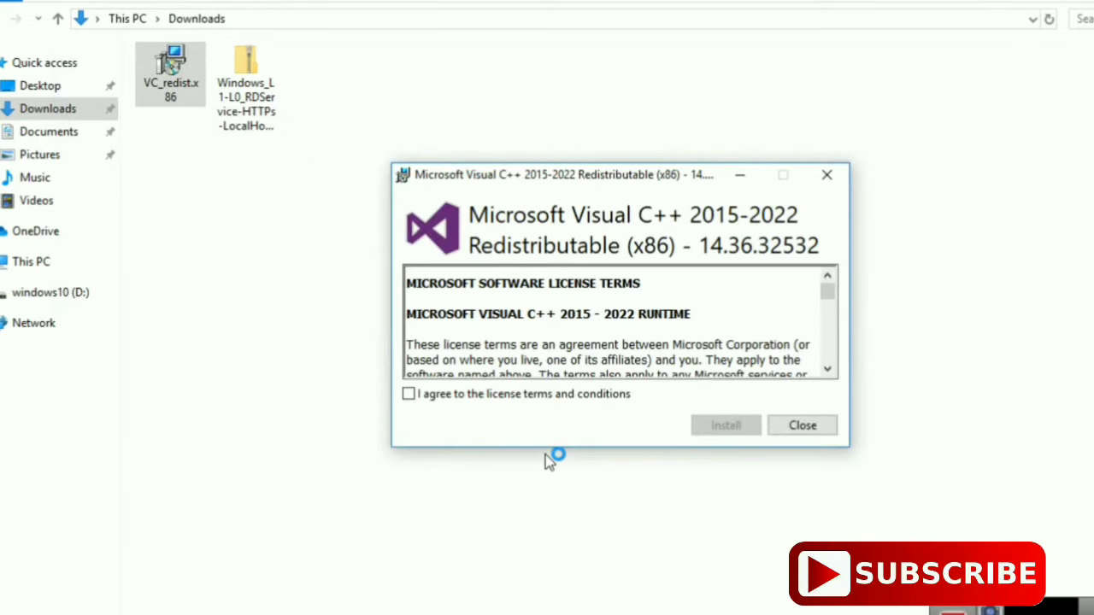
# Step: Agree to the license terms, install the Microsoft Visual C++ 2015-2022 Redistributable (x86) and close the setup
pyautogui.click(434, 391)
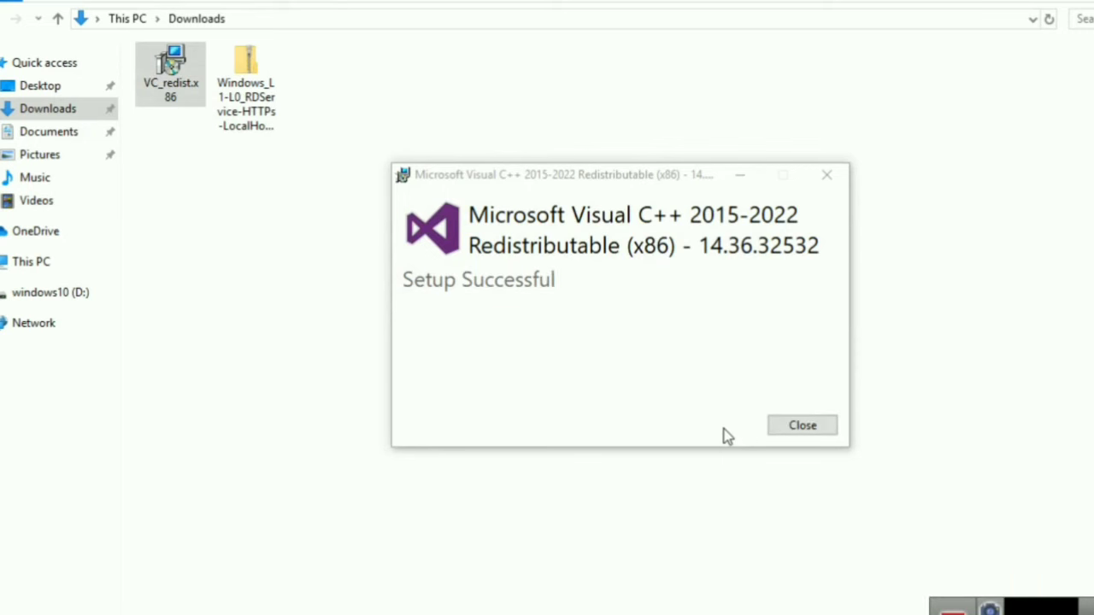
pyautogui.click(819, 427)
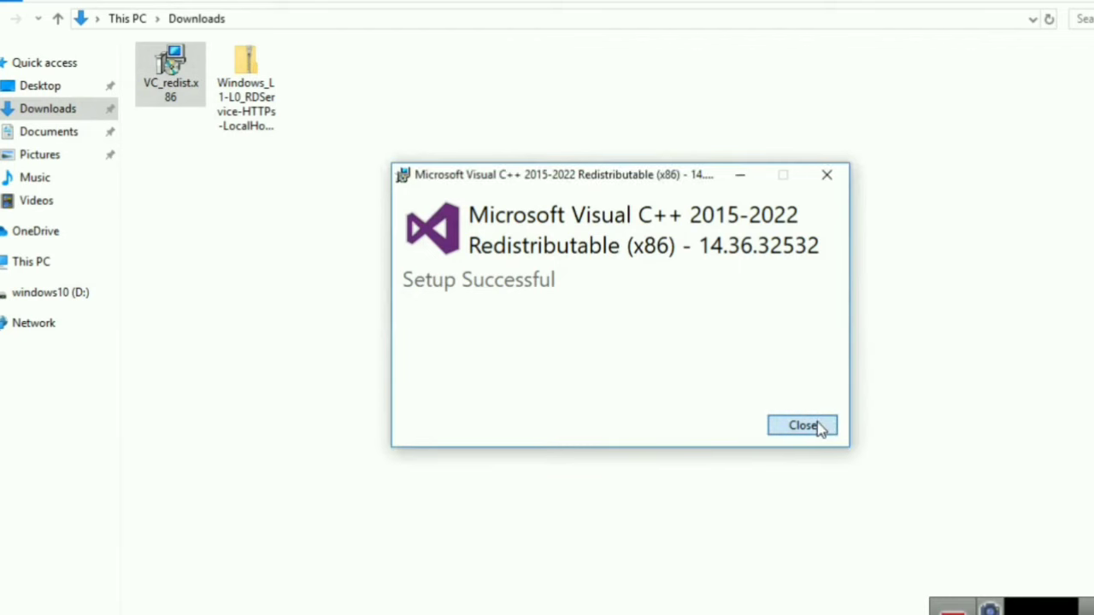
pyautogui.click(804, 425)
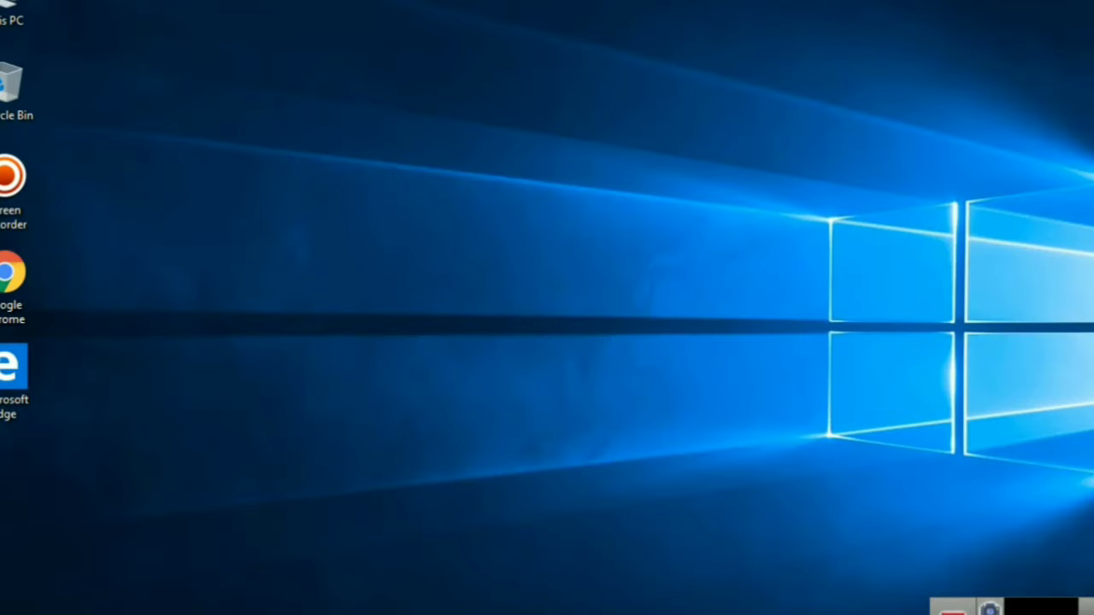
# Step: Search Windows for "se" and open the Services desktop app again
pyautogui.press('super')
pyautogui.write('se')
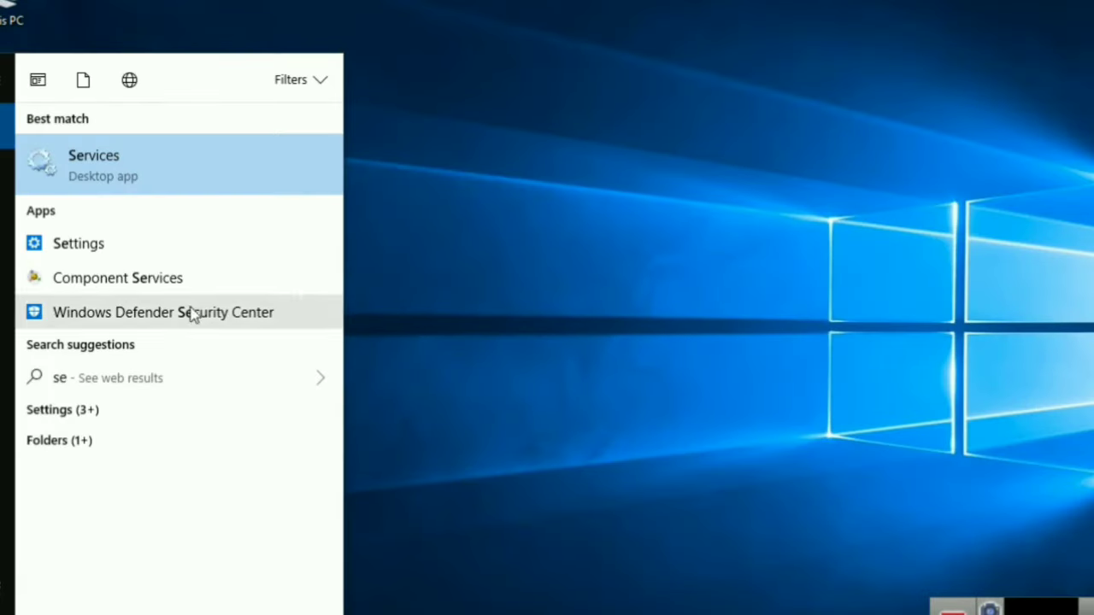
pyautogui.click(174, 177)
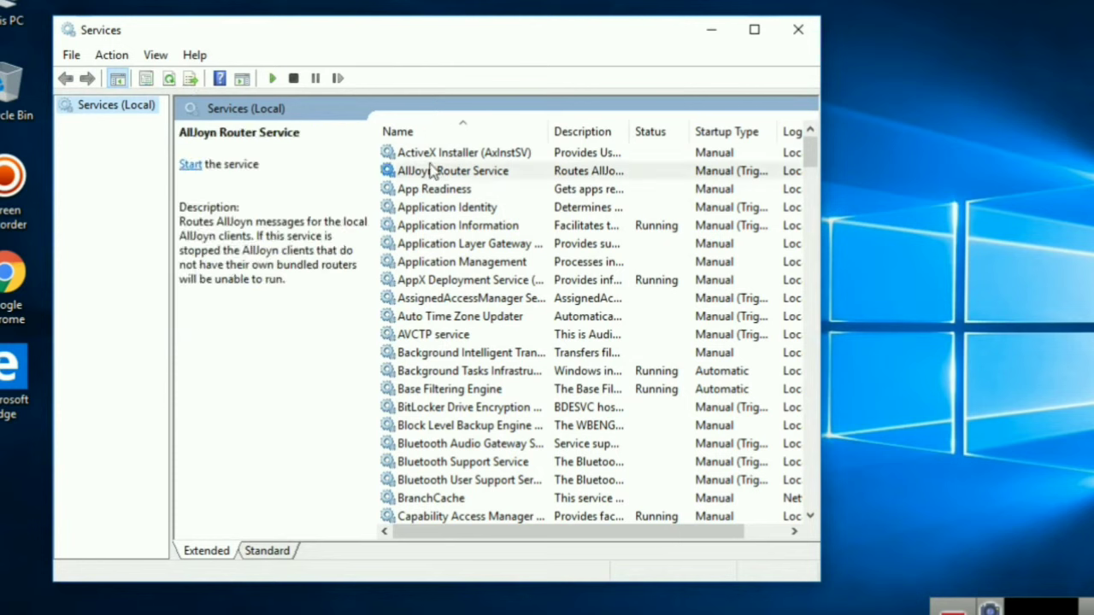
# Step: Find the Idemia L1 RD Service in the services list and restart it
pyautogui.click(434, 170)
pyautogui.press('i')
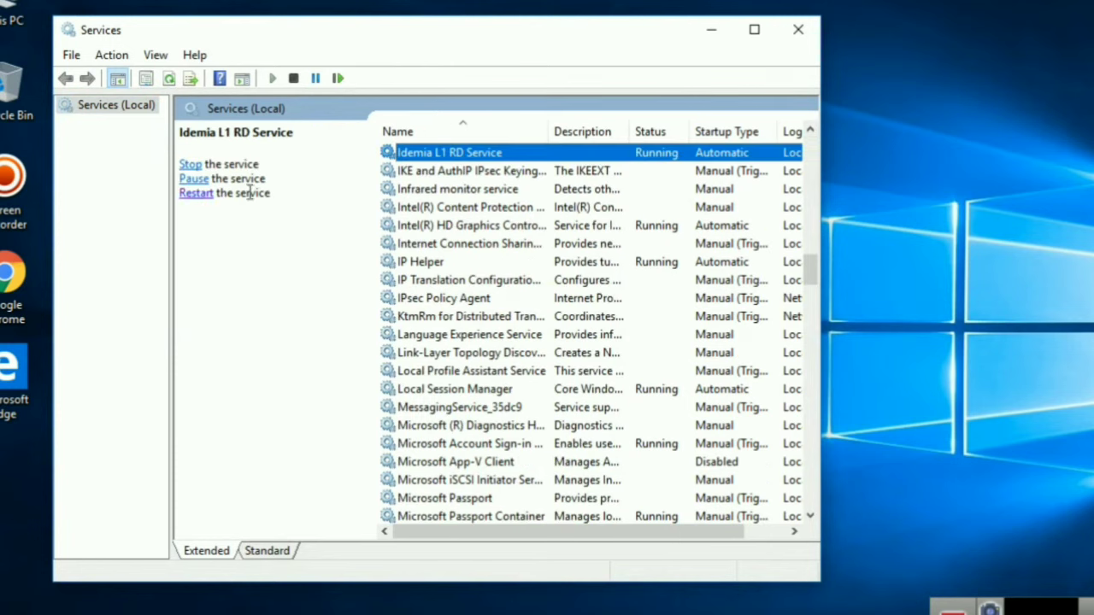
pyautogui.click(195, 194)
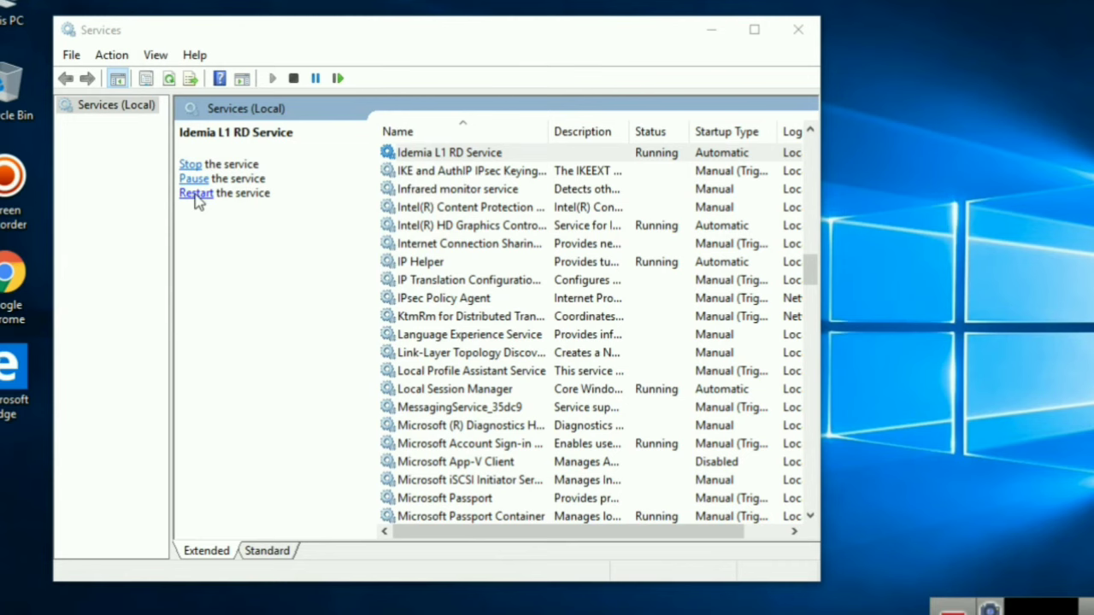
pyautogui.click(196, 194)
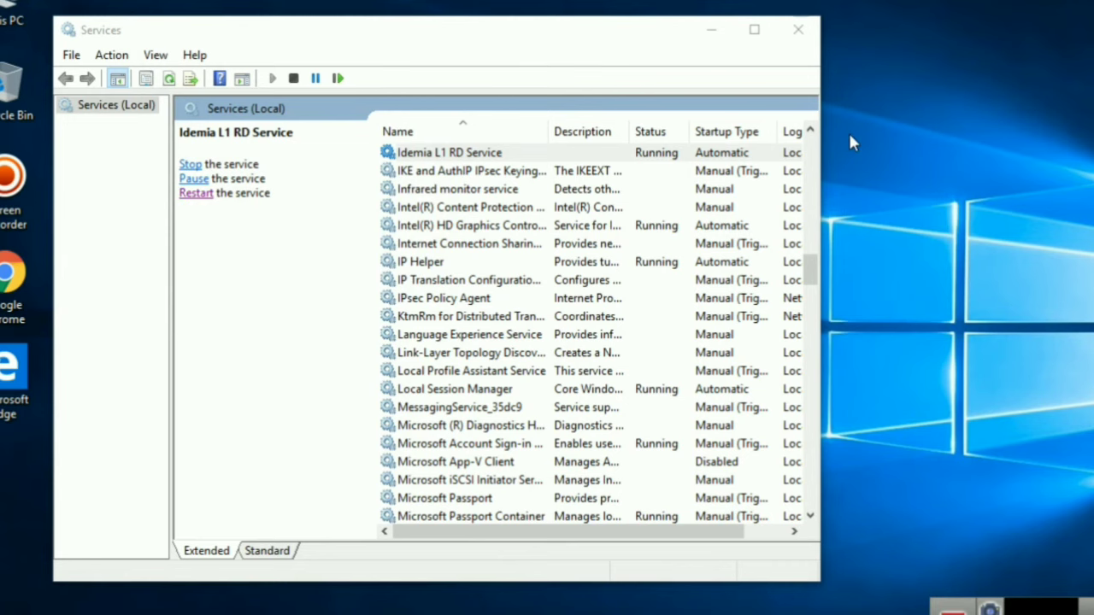
# Step: Close the Services window and refresh the desktop again
pyautogui.click(798, 30)
pyautogui.rightClick(658, 80)
pyautogui.click(698, 137)
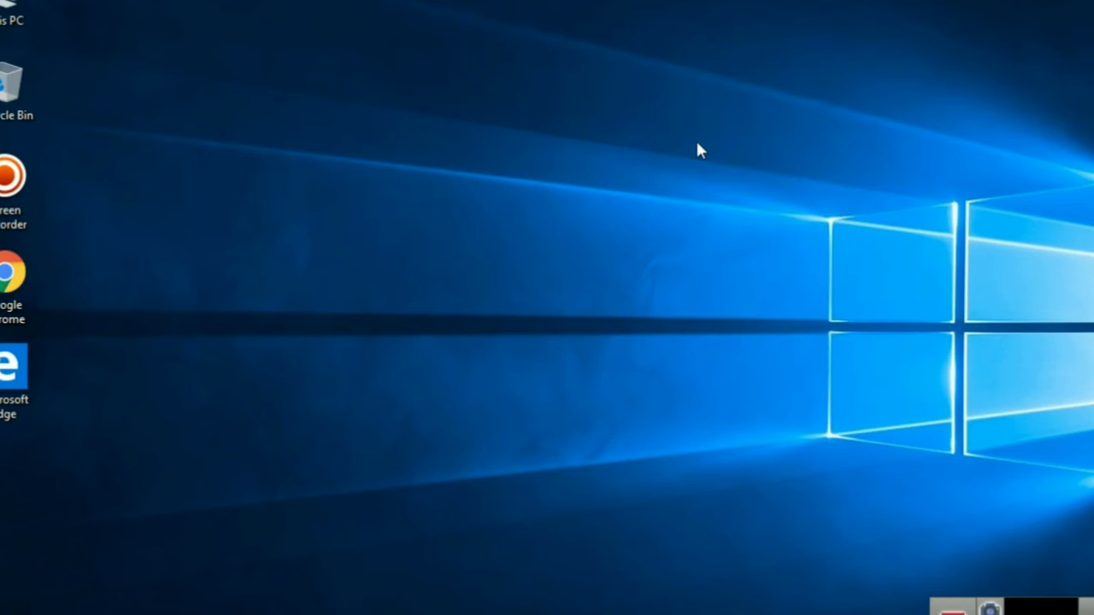